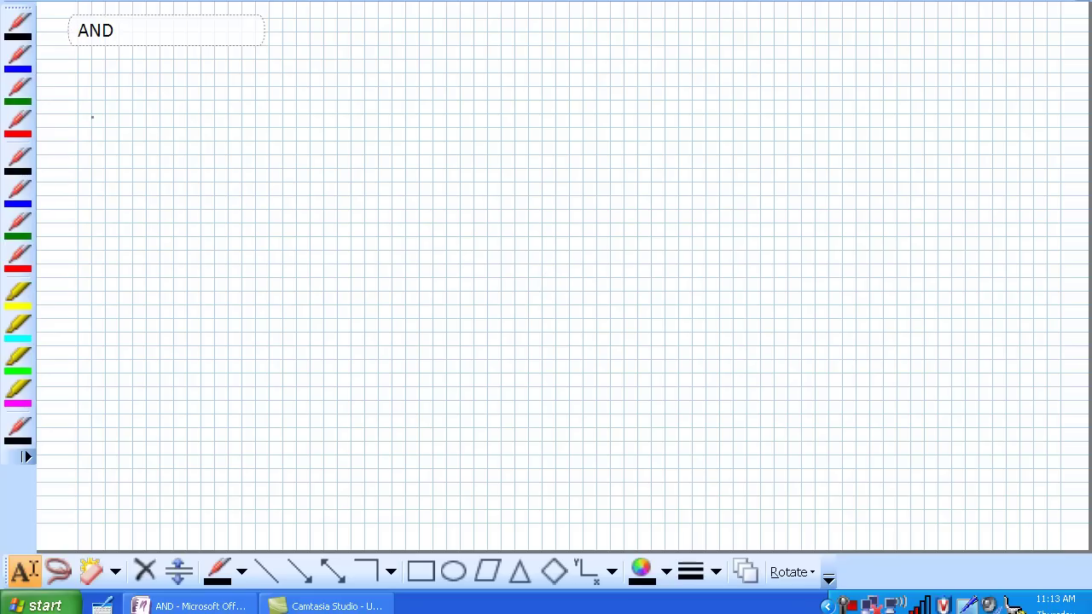
In black ink, sketch an AND gate with inputs A and B and output X.
click(18, 171)
mouse_move(146, 74)
mouse_down()
mouse_move(144, 106)
mouse_move(147, 73)
mouse_move(177, 85)
mouse_move(145, 107)
mouse_move(141, 84)
mouse_move(199, 86)
mouse_up()
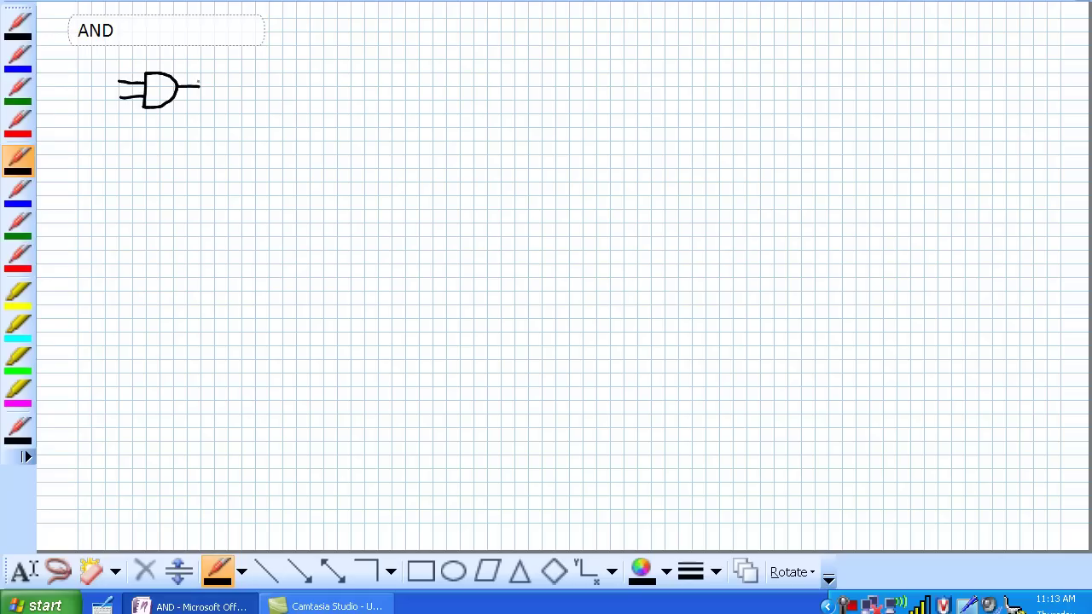
mouse_move(95, 68)
mouse_down()
mouse_move(88, 83)
mouse_move(103, 84)
mouse_up()
mouse_move(88, 76)
mouse_down()
mouse_move(102, 76)
mouse_move(92, 112)
mouse_up()
drag(214, 74, 231, 96)
drag(230, 73, 213, 97)
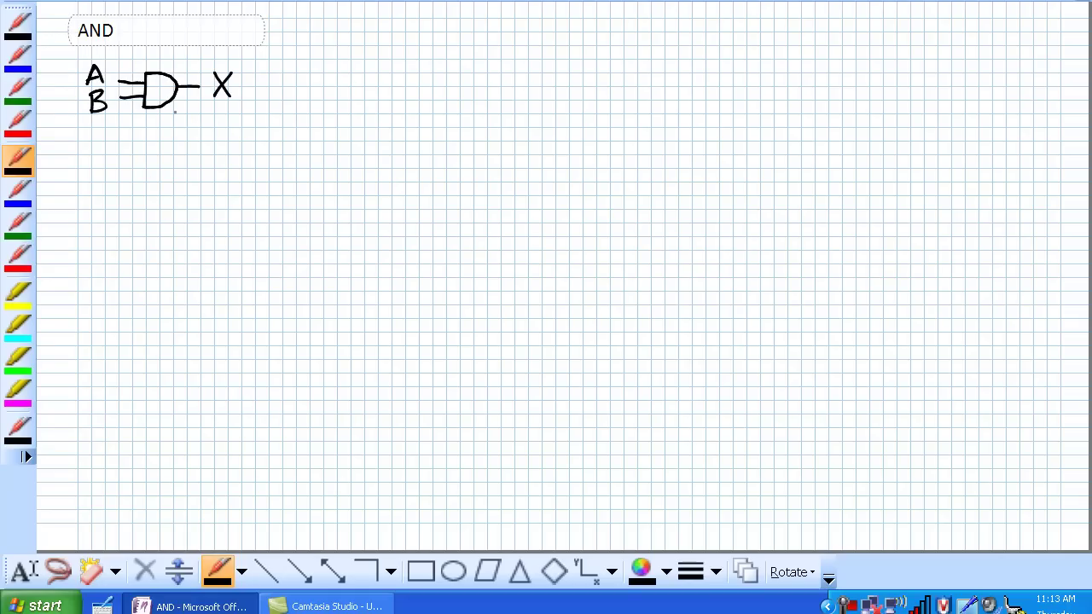
Add an arrow under the gate and a rectangular & AND symbol with A and B inputs.
mouse_move(175, 111)
mouse_down()
mouse_move(203, 132)
mouse_move(177, 111)
mouse_up()
drag(178, 111, 194, 115)
mouse_move(295, 86)
mouse_down()
mouse_move(313, 86)
mouse_move(309, 77)
mouse_up()
drag(301, 94, 305, 118)
mouse_move(323, 78)
mouse_down()
mouse_move(339, 75)
mouse_move(342, 112)
mouse_up()
mouse_move(336, 65)
mouse_down()
mouse_move(340, 112)
mouse_move(343, 64)
mouse_move(385, 93)
mouse_move(350, 116)
mouse_move(358, 94)
mouse_move(414, 90)
mouse_up()
mouse_move(418, 82)
mouse_down()
mouse_move(439, 98)
mouse_move(418, 102)
mouse_up()
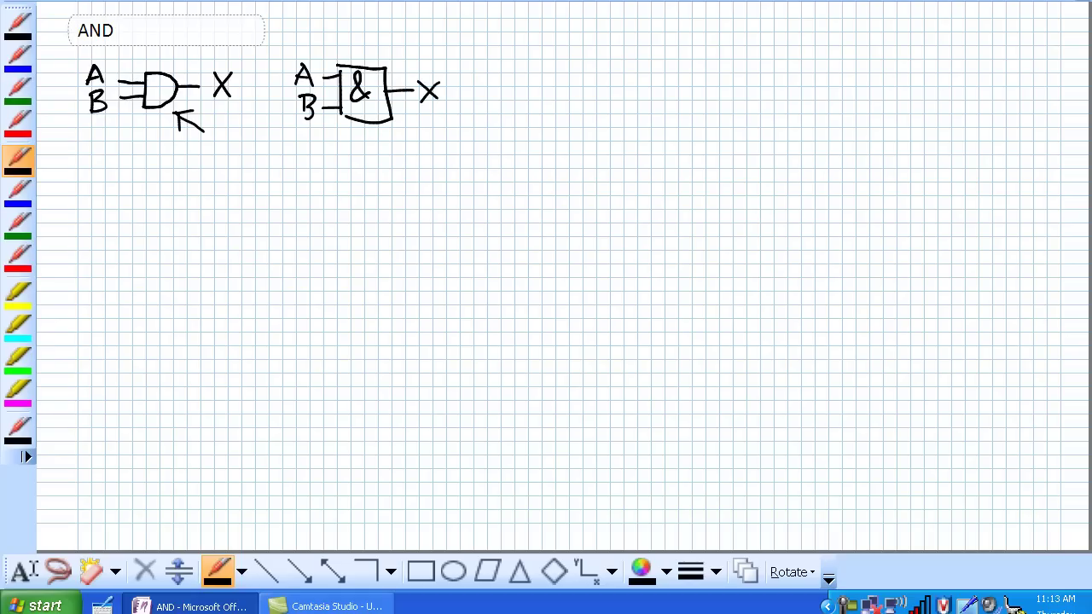
Ring the & symbol, draw a curved line to the arrow, and underline the box.
mouse_move(377, 28)
mouse_down()
mouse_move(283, 78)
mouse_move(448, 56)
mouse_up()
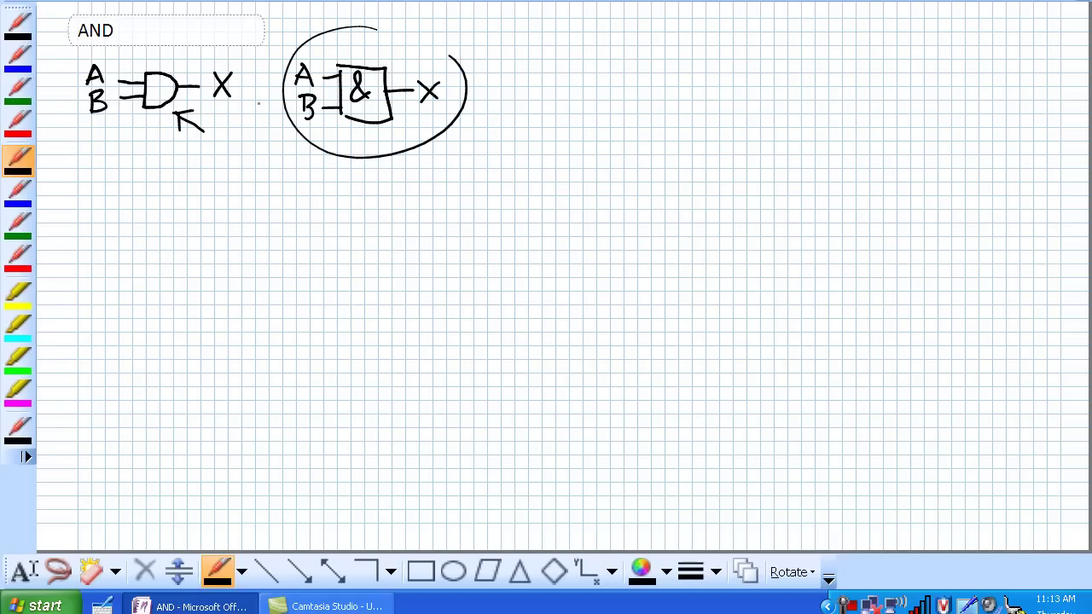
drag(203, 130, 278, 123)
drag(350, 136, 394, 136)
Draw the A B X truth table with rows 00→0, 01→0, 10→0, 11→1, circling 1 1.
mouse_move(118, 173)
mouse_down()
mouse_move(131, 197)
mouse_move(126, 182)
mouse_move(149, 197)
mouse_move(150, 185)
mouse_move(150, 195)
mouse_move(201, 195)
mouse_up()
mouse_move(202, 172)
mouse_down()
mouse_move(171, 198)
mouse_move(173, 326)
mouse_up()
drag(101, 205, 215, 199)
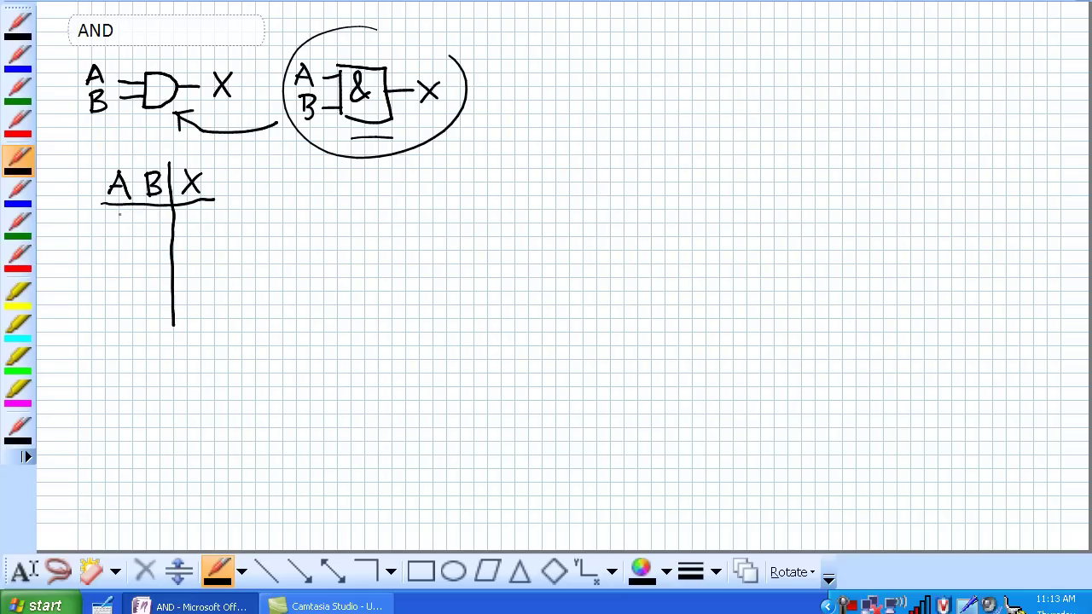
mouse_move(125, 213)
mouse_down()
mouse_move(118, 231)
mouse_move(128, 215)
mouse_move(143, 234)
mouse_move(154, 215)
mouse_move(116, 249)
mouse_move(145, 265)
mouse_move(119, 299)
mouse_move(147, 277)
mouse_up()
mouse_move(122, 314)
mouse_down()
mouse_move(123, 331)
mouse_move(171, 337)
mouse_up()
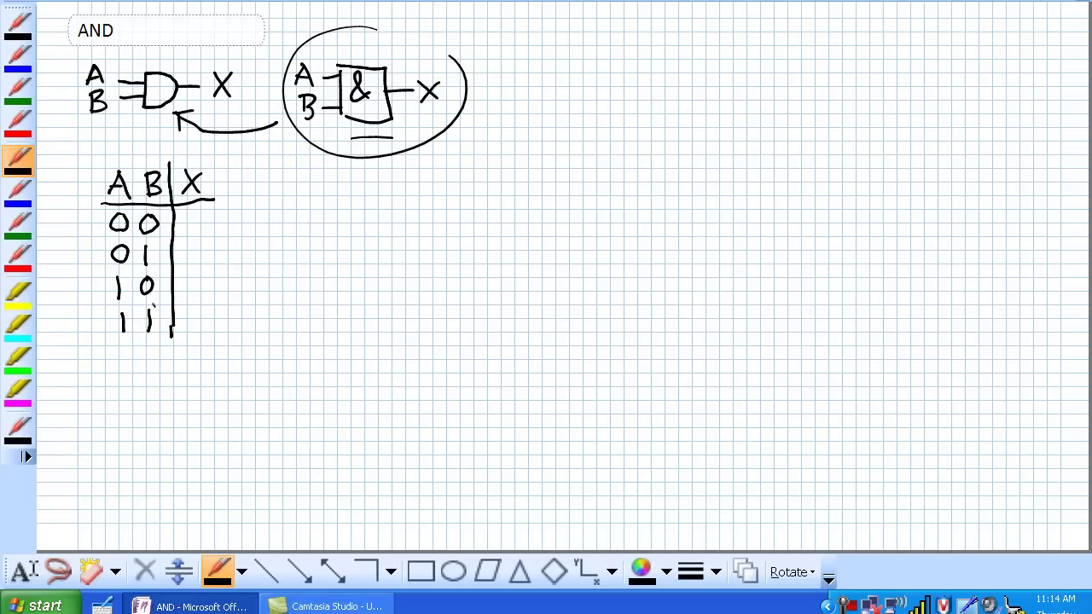
mouse_move(155, 305)
mouse_down()
mouse_move(154, 341)
mouse_move(163, 309)
mouse_move(195, 335)
mouse_up()
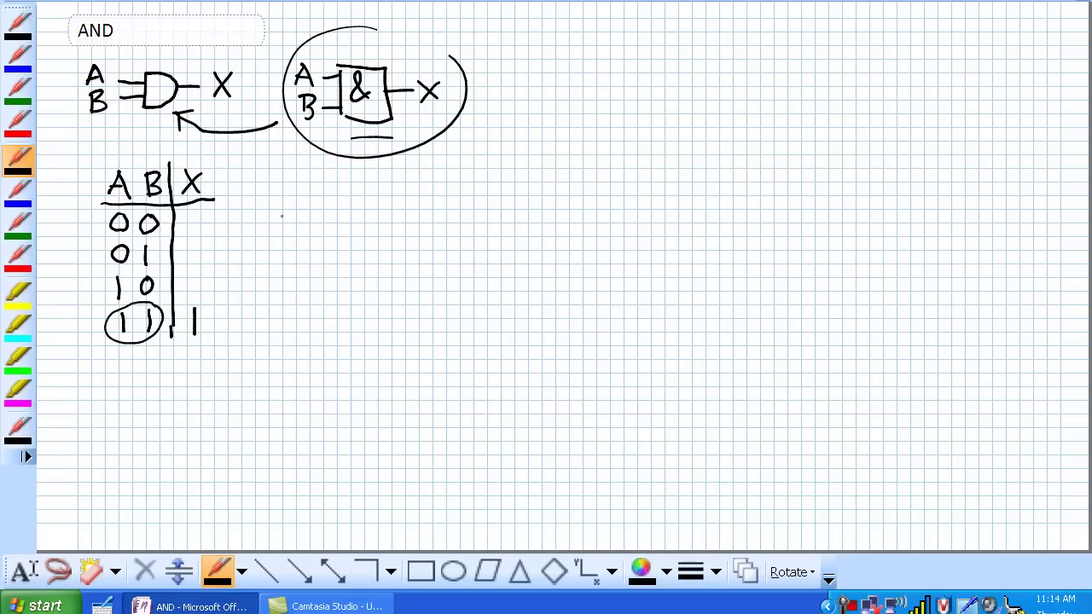
mouse_move(192, 273)
mouse_down()
mouse_move(181, 283)
mouse_move(192, 274)
mouse_move(181, 255)
mouse_move(194, 243)
mouse_move(181, 223)
mouse_move(196, 209)
mouse_up()
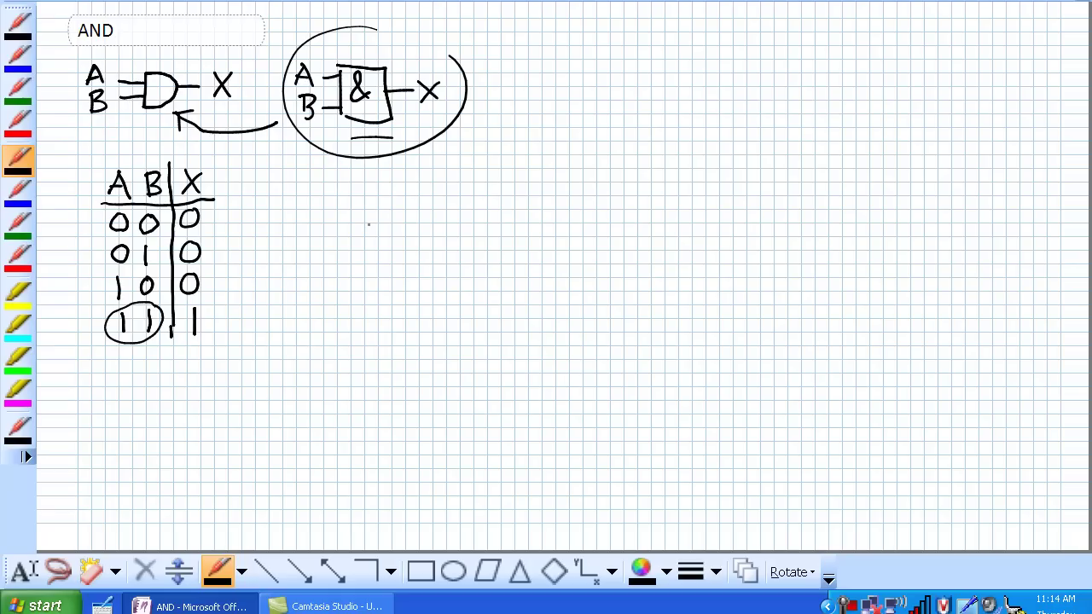
After pausing the recording, write a black X at the second gate's output and erase it.
click(850, 606)
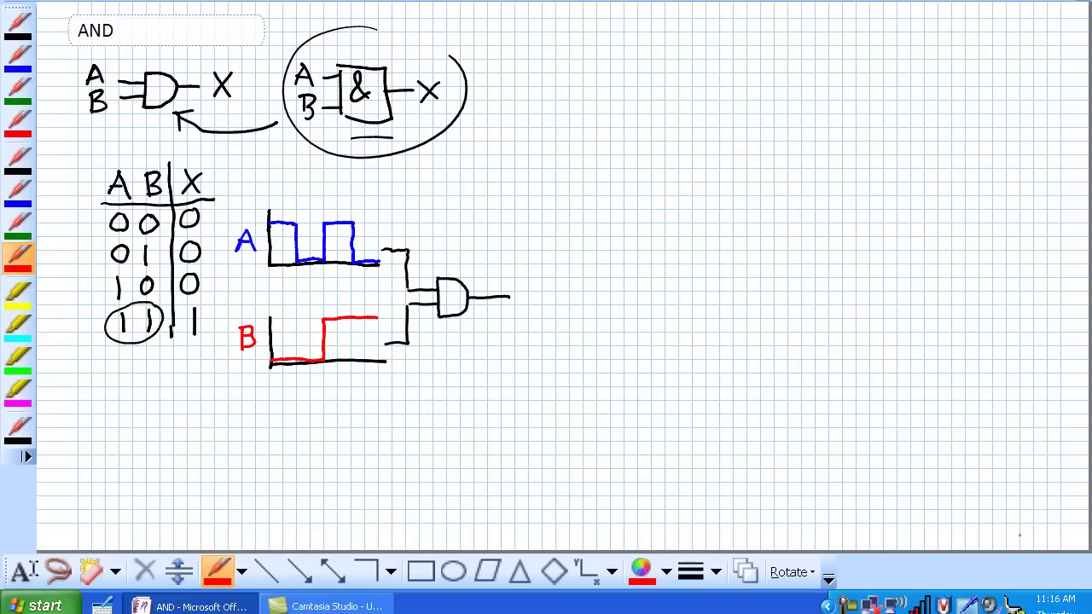
click(22, 166)
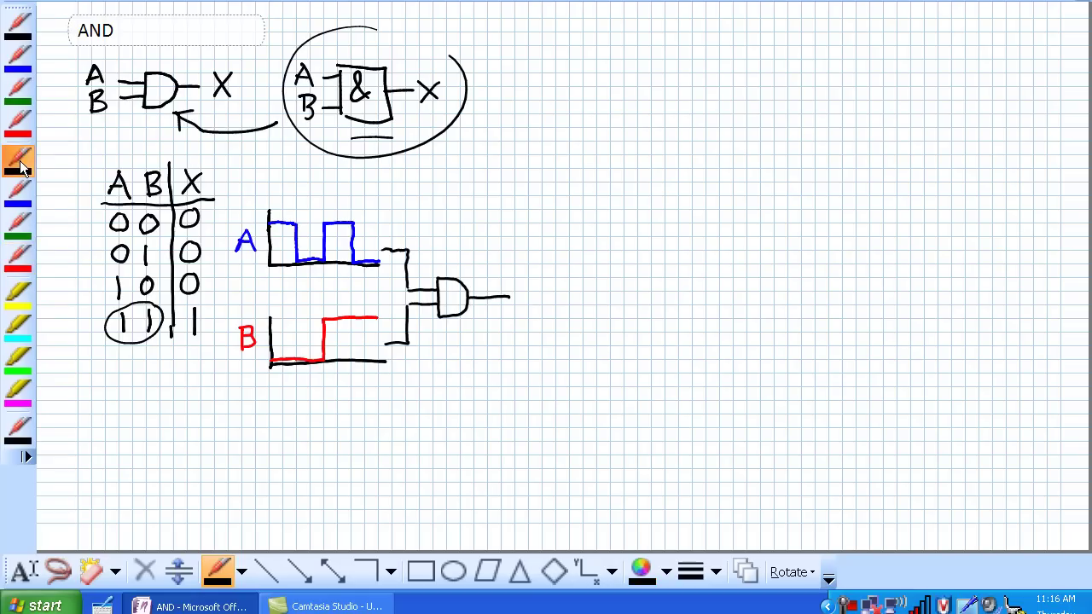
mouse_move(523, 283)
mouse_down()
mouse_move(542, 307)
mouse_move(527, 308)
mouse_up()
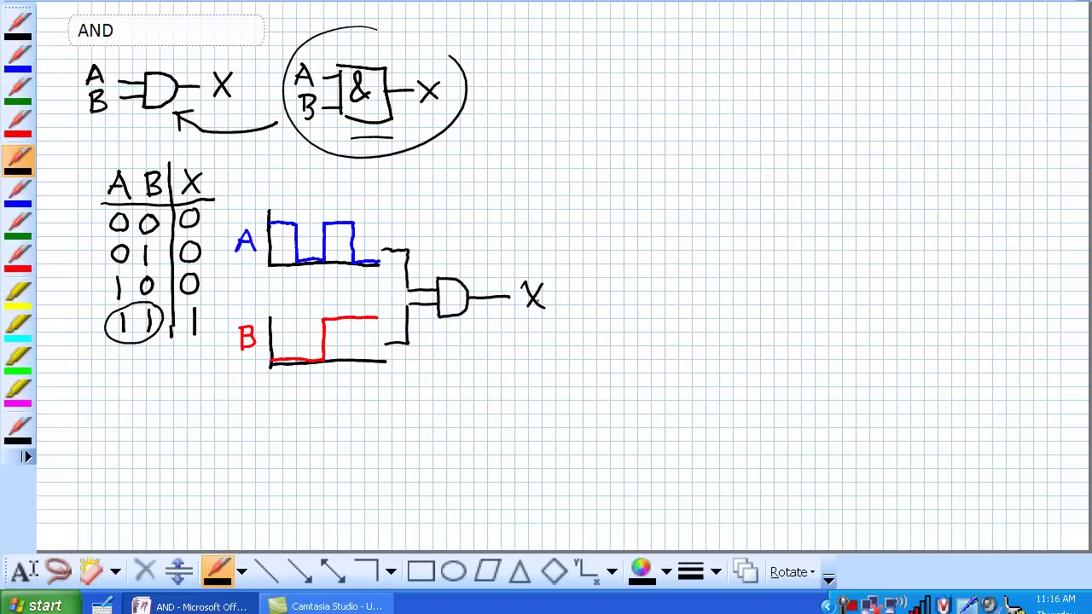
mouse_move(531, 297)
mouse_down()
mouse_move(509, 314)
mouse_move(509, 378)
mouse_move(488, 397)
mouse_move(408, 398)
mouse_move(416, 406)
mouse_up()
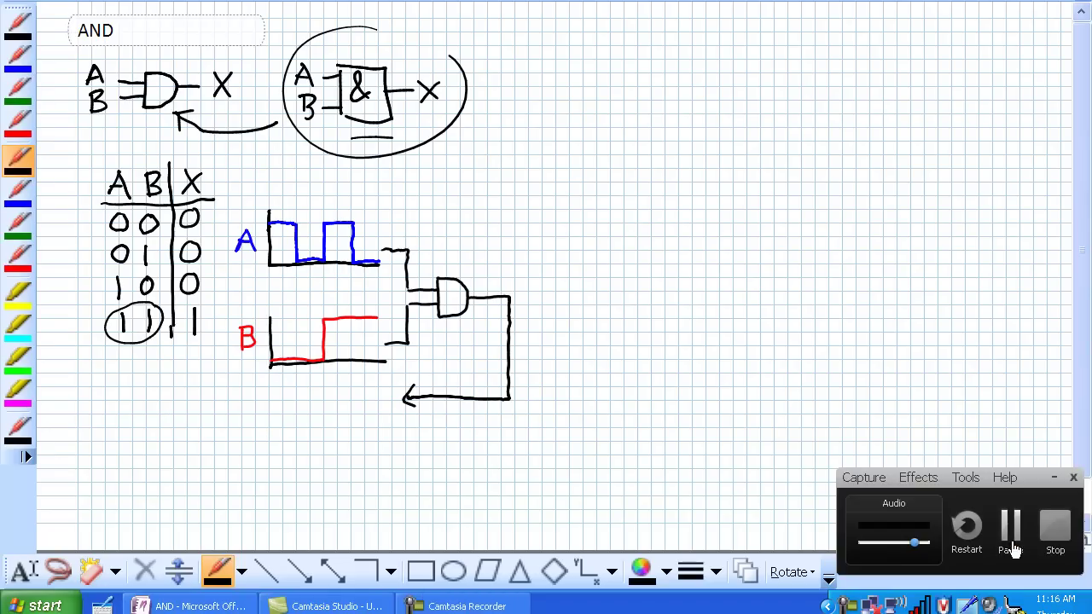
Start the X axis with time marks 0 and 1 and a low first interval.
click(1012, 525)
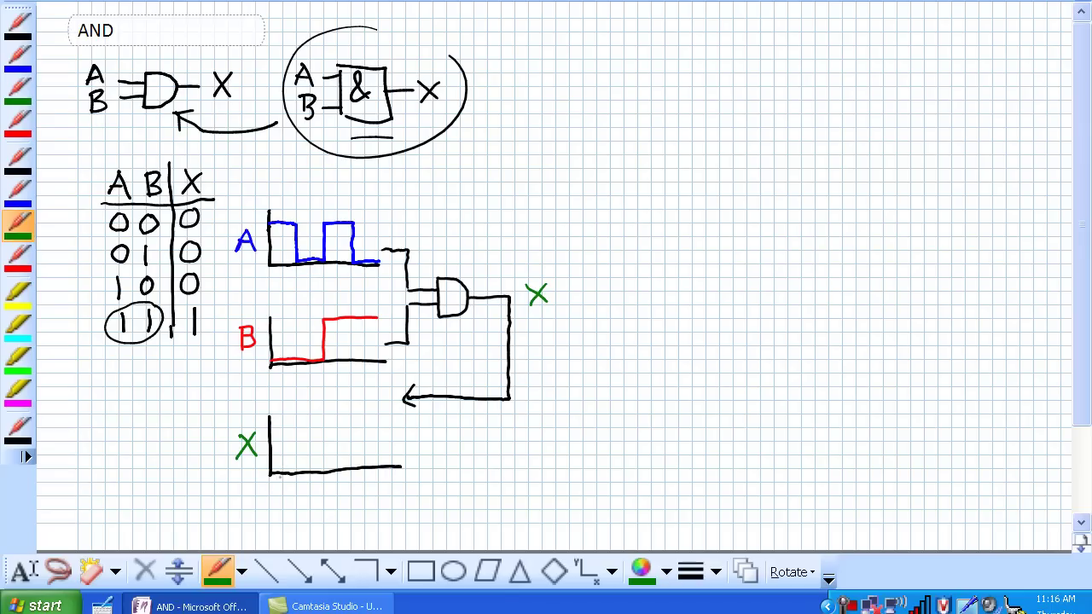
drag(273, 490, 293, 502)
drag(275, 216, 294, 215)
drag(277, 355, 290, 353)
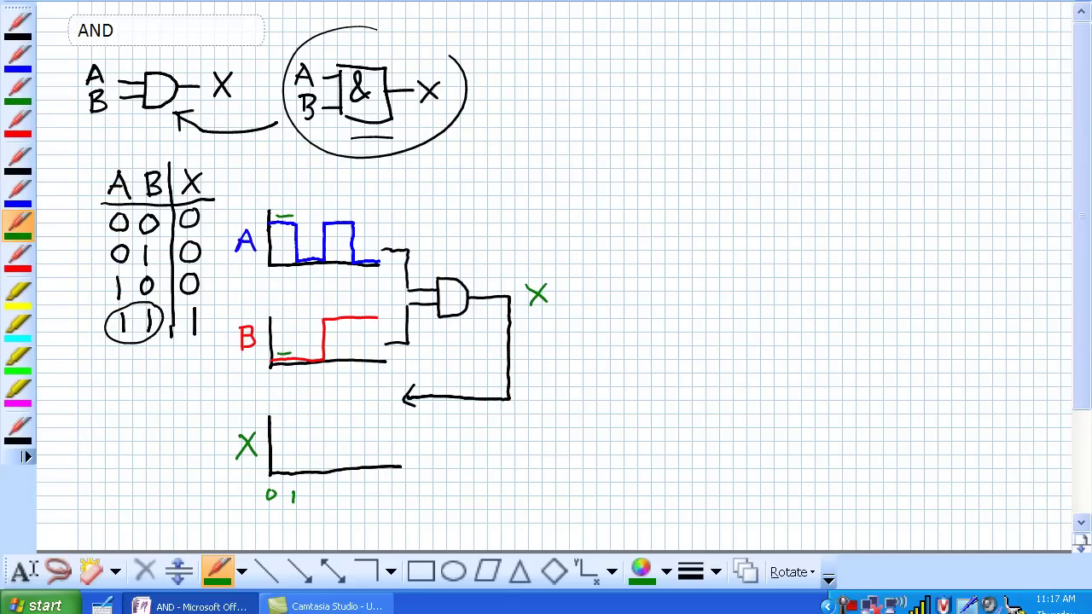
drag(111, 301, 150, 299)
drag(271, 470, 295, 468)
Add time marks 2 and 3 with dotted guides down through waveforms A, B and X.
drag(318, 489, 333, 500)
drag(295, 397, 295, 461)
drag(295, 292, 291, 314)
drag(321, 271, 321, 294)
drag(324, 418, 324, 469)
drag(349, 484, 348, 501)
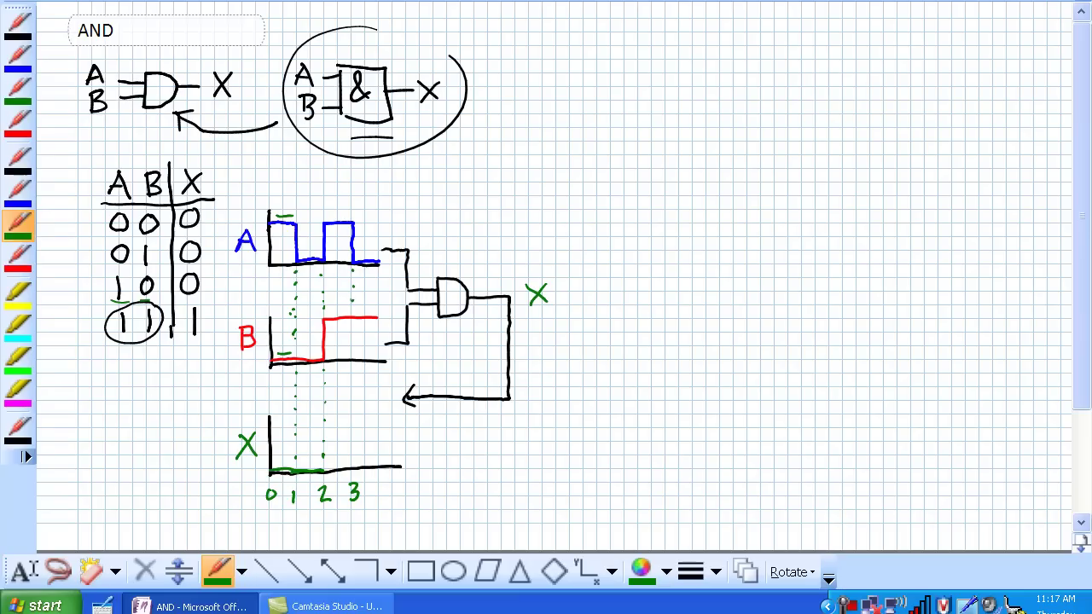
Draw the X pulse between times 2 and 3, time mark 4, and the low tail.
drag(349, 331, 349, 422)
mouse_move(323, 416)
mouse_down()
mouse_move(351, 416)
mouse_move(323, 435)
mouse_move(321, 467)
mouse_up()
drag(376, 484, 389, 493)
drag(385, 483, 385, 504)
mouse_move(351, 418)
mouse_down()
mouse_move(351, 468)
mouse_move(379, 469)
mouse_up()
click(367, 494)
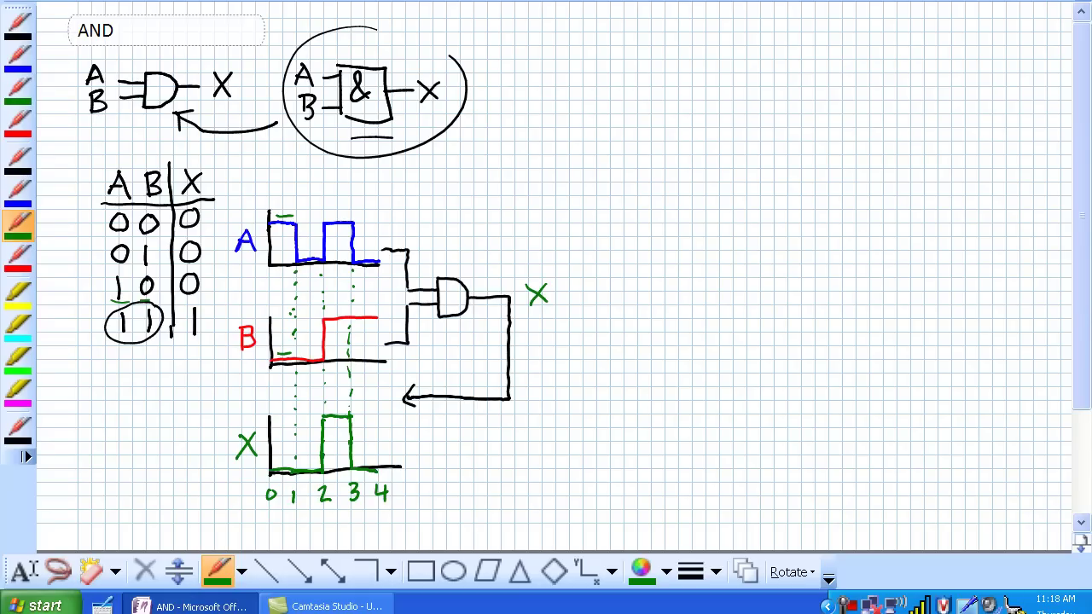
Pause the Camtasia recording from its tray controls.
click(988, 605)
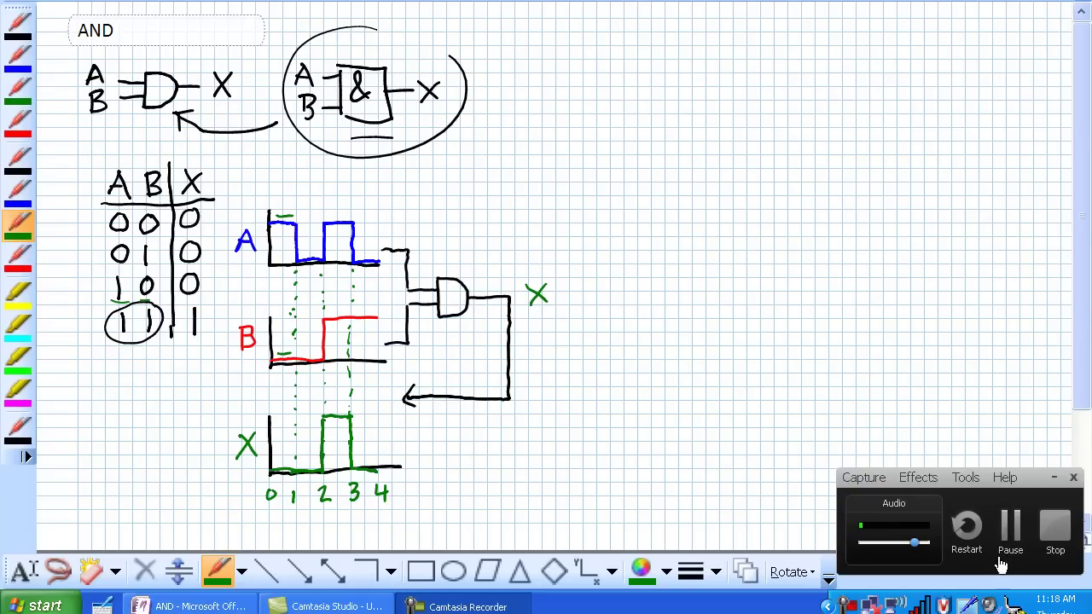
click(1010, 530)
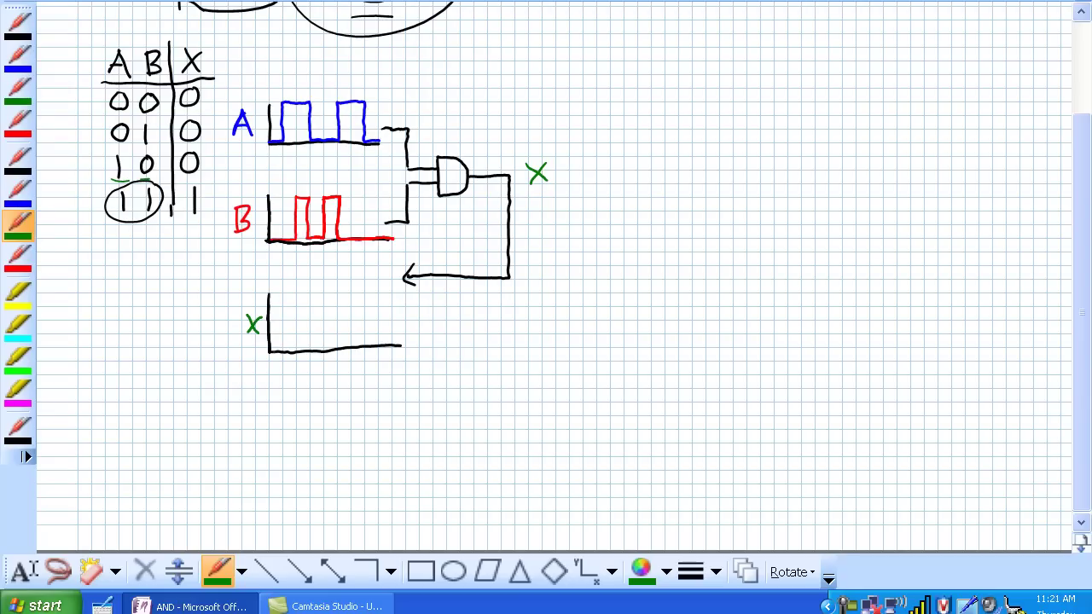
Draw the green X with one early pulse, low to the end, and ring where A and B overlap.
drag(272, 348, 286, 346)
drag(273, 349, 296, 348)
drag(295, 310, 296, 347)
mouse_move(295, 308)
mouse_down()
mouse_move(308, 309)
mouse_move(311, 348)
mouse_up()
drag(311, 348, 325, 348)
drag(324, 348, 334, 349)
drag(335, 348, 398, 343)
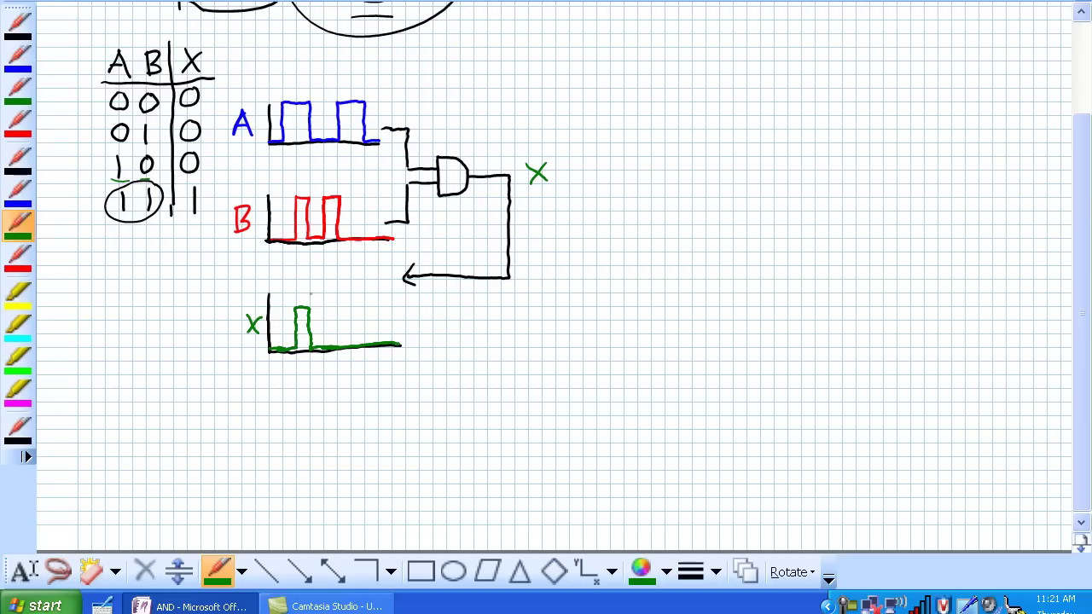
mouse_move(300, 82)
mouse_down()
mouse_move(283, 186)
mouse_move(296, 263)
mouse_move(321, 136)
mouse_move(313, 80)
mouse_move(302, 78)
mouse_up()
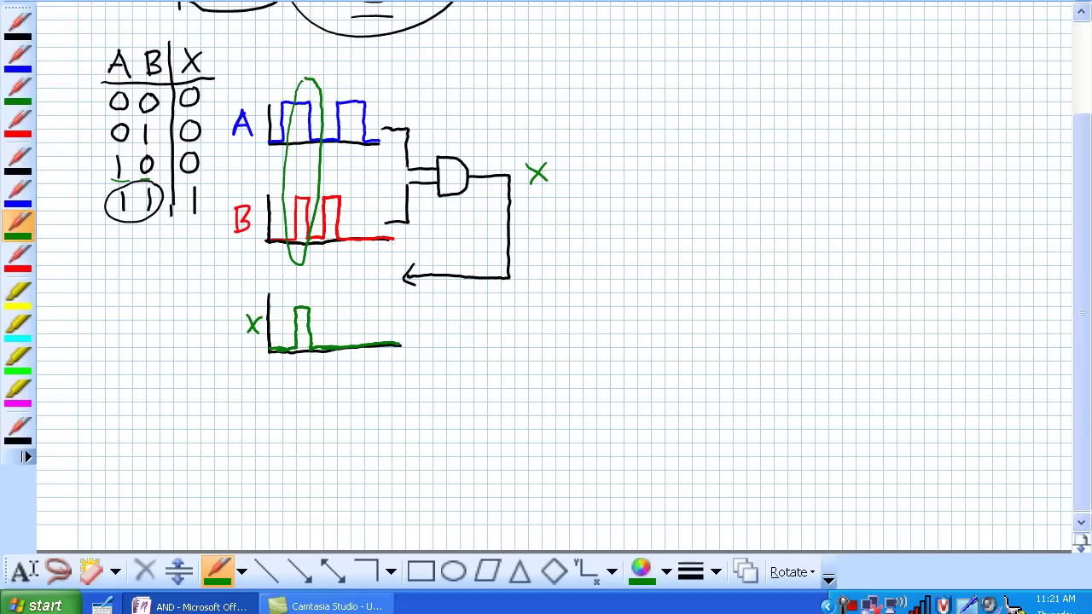
click(849, 605)
click(849, 606)
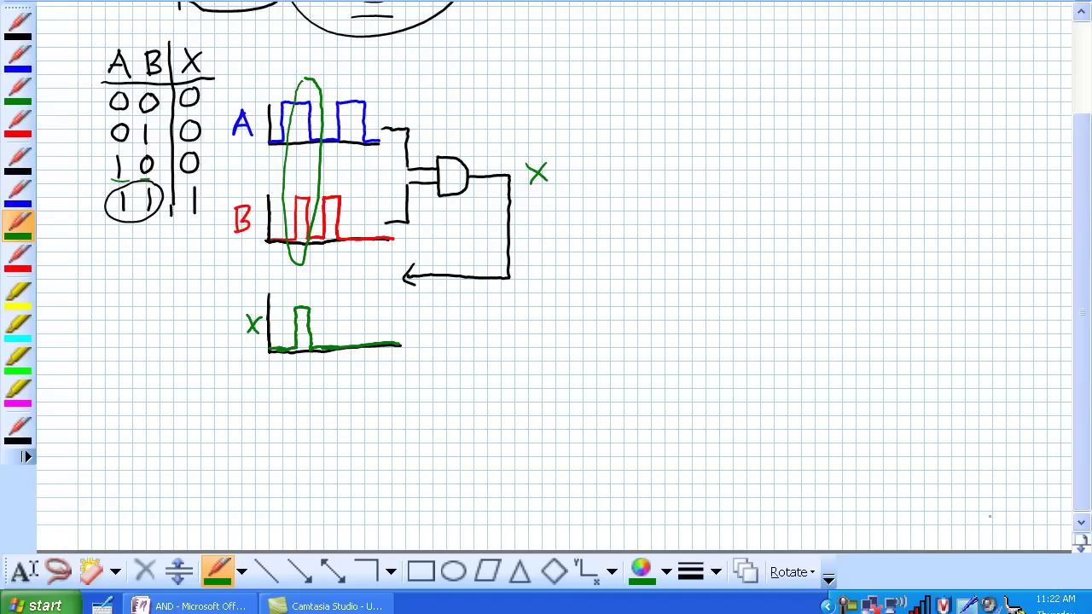
click(849, 605)
Label the upper waveform A in blue and the lower waveform B in red.
click(1015, 546)
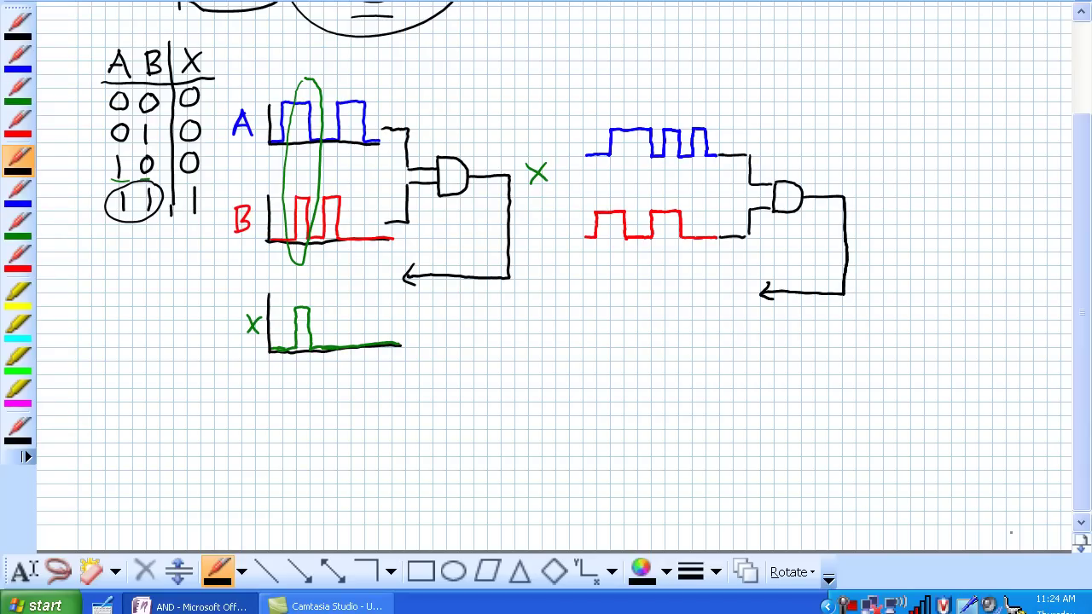
click(19, 191)
drag(567, 152, 585, 151)
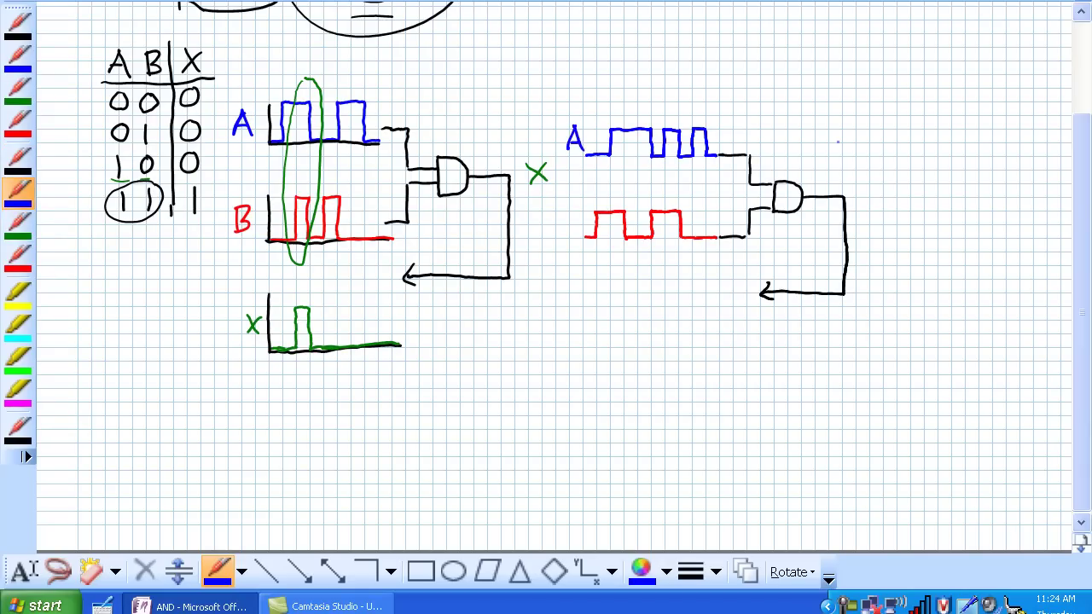
click(18, 256)
drag(565, 210, 566, 230)
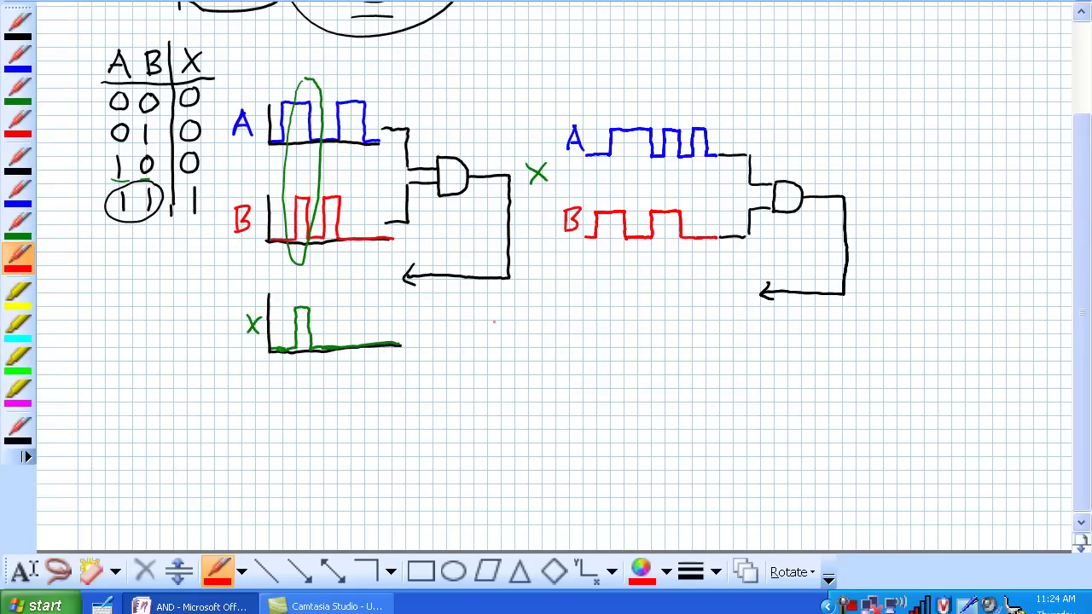
Select the thick green pen and pause the recording from the recorder controls.
click(19, 226)
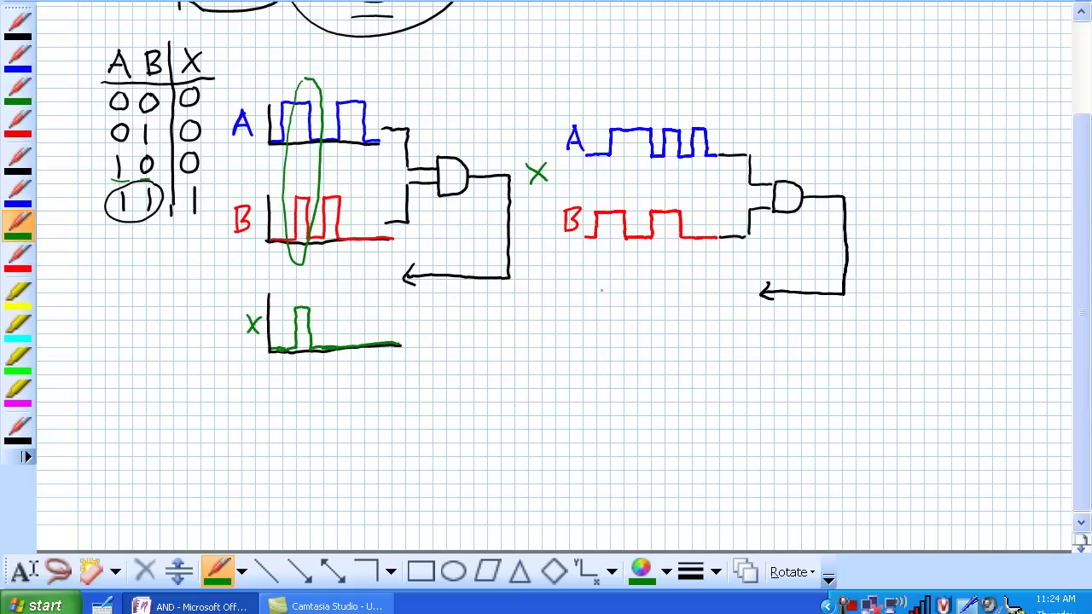
click(847, 607)
click(1013, 526)
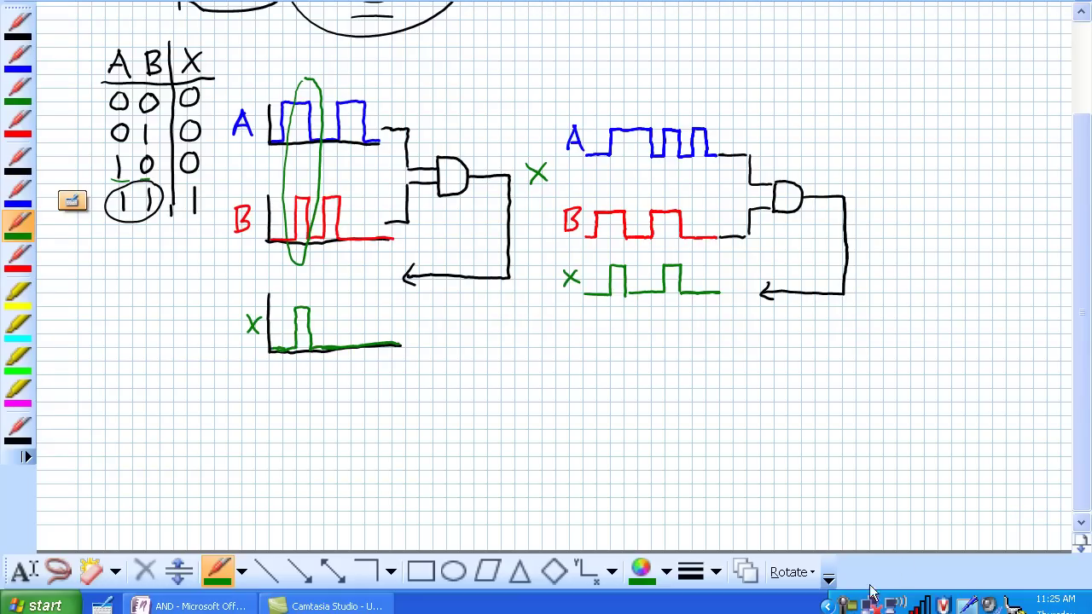
click(848, 604)
Resume recording and ring the column where Ā and B are both high.
click(1005, 521)
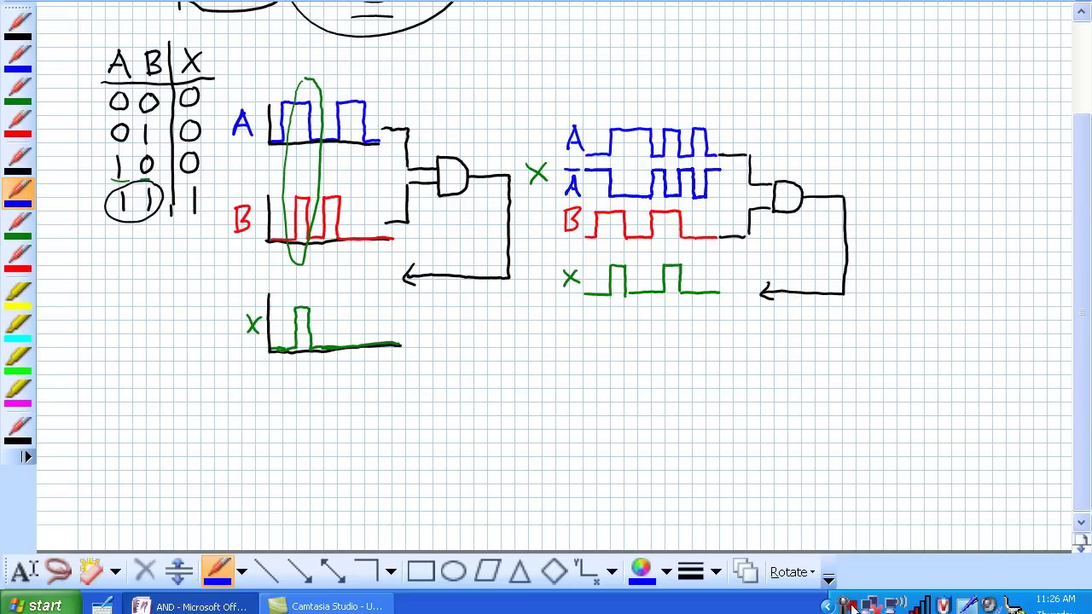
key(F9)
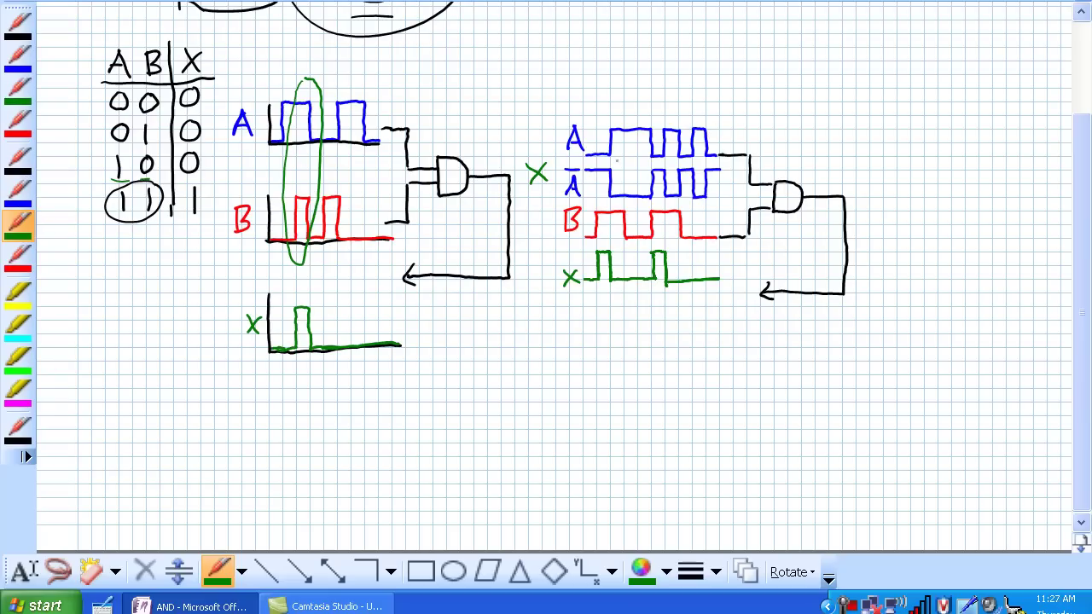
mouse_move(604, 162)
mouse_down()
mouse_move(603, 227)
mouse_move(611, 169)
mouse_move(648, 199)
mouse_move(654, 233)
mouse_move(672, 200)
mouse_move(663, 162)
mouse_up()
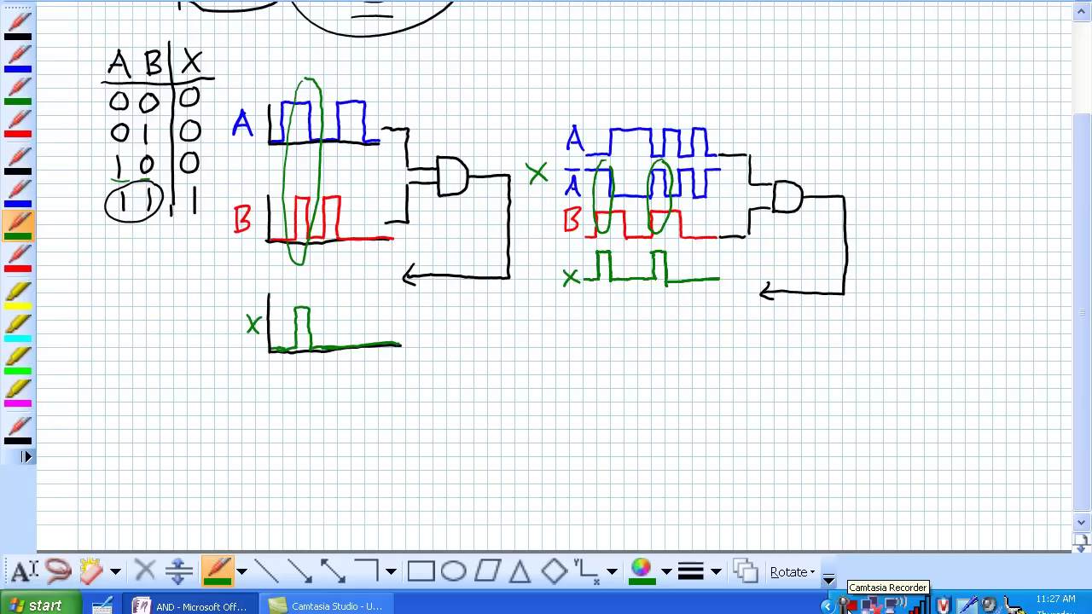
click(20, 156)
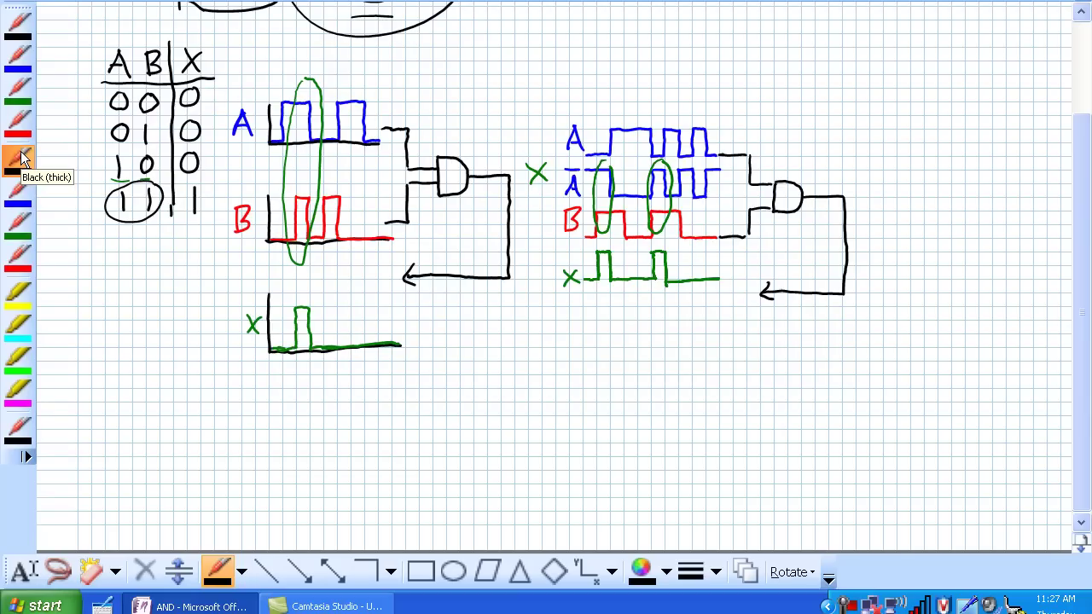
Draw a two-input AND gate with inputs A and B and output X.
mouse_move(188, 406)
mouse_down()
mouse_move(181, 424)
mouse_move(203, 440)
mouse_up()
mouse_move(181, 426)
mouse_down()
mouse_move(196, 426)
mouse_move(184, 483)
mouse_up()
drag(215, 425, 256, 423)
drag(214, 467, 258, 466)
mouse_move(256, 418)
mouse_down()
mouse_move(289, 431)
mouse_move(257, 483)
mouse_up()
mouse_move(293, 446)
mouse_down()
mouse_move(332, 448)
mouse_move(366, 460)
mouse_up()
drag(366, 437, 348, 461)
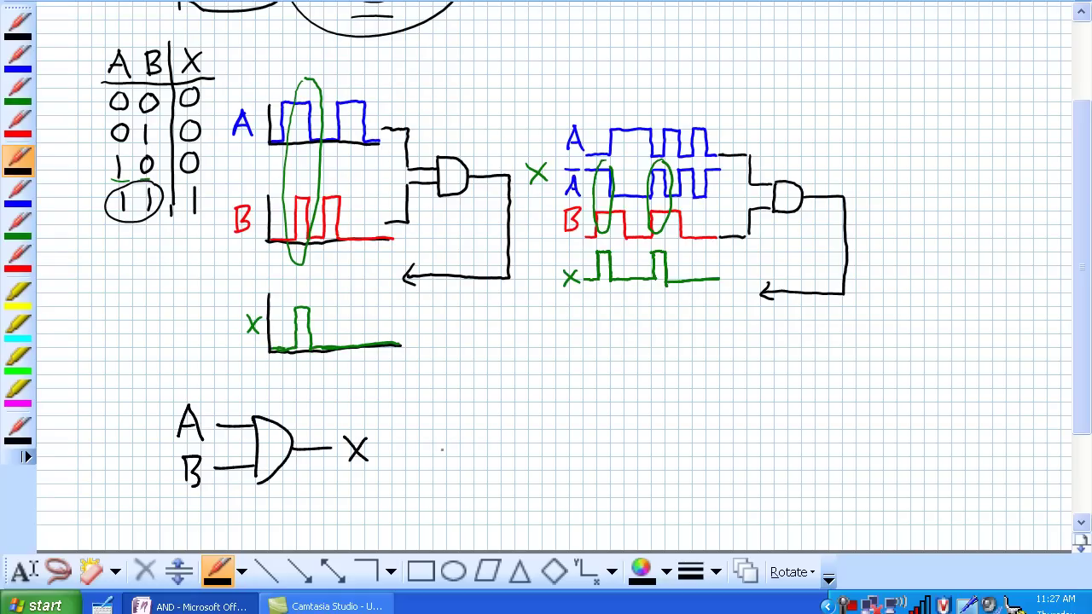
Write A·B = X beside the gate with an arrow pointing to the dot.
mouse_move(445, 469)
mouse_down()
mouse_move(455, 437)
mouse_move(476, 471)
mouse_up()
mouse_move(450, 458)
mouse_down()
mouse_move(500, 471)
mouse_move(555, 453)
mouse_up()
click(483, 458)
drag(531, 461, 587, 471)
drag(587, 444, 560, 474)
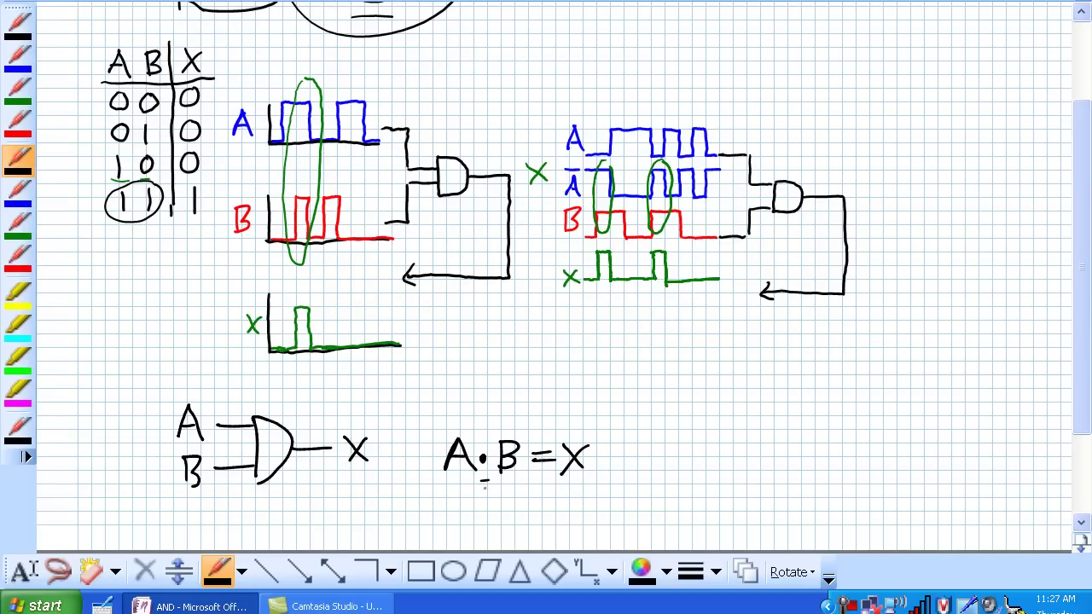
mouse_move(484, 483)
mouse_down()
mouse_move(484, 507)
mouse_move(492, 490)
mouse_up()
Write the rules 0·0 = 0, 0·1 and 1·0 = 0, erase the wrong 1, and lasso them.
mouse_move(685, 379)
mouse_down()
mouse_move(705, 393)
mouse_move(725, 381)
mouse_move(771, 388)
mouse_up()
drag(758, 394, 769, 396)
mouse_move(797, 380)
mouse_down()
mouse_move(785, 398)
mouse_move(794, 380)
mouse_up()
mouse_move(684, 417)
mouse_down()
mouse_move(674, 434)
mouse_move(683, 419)
mouse_up()
mouse_move(707, 429)
mouse_down()
mouse_move(738, 421)
mouse_move(784, 435)
mouse_move(804, 425)
mouse_move(801, 456)
mouse_up()
drag(693, 462, 691, 486)
mouse_move(707, 470)
mouse_down()
mouse_move(701, 477)
mouse_move(707, 469)
mouse_up()
mouse_move(730, 466)
mouse_down()
mouse_move(772, 470)
mouse_move(771, 480)
mouse_move(814, 467)
mouse_up()
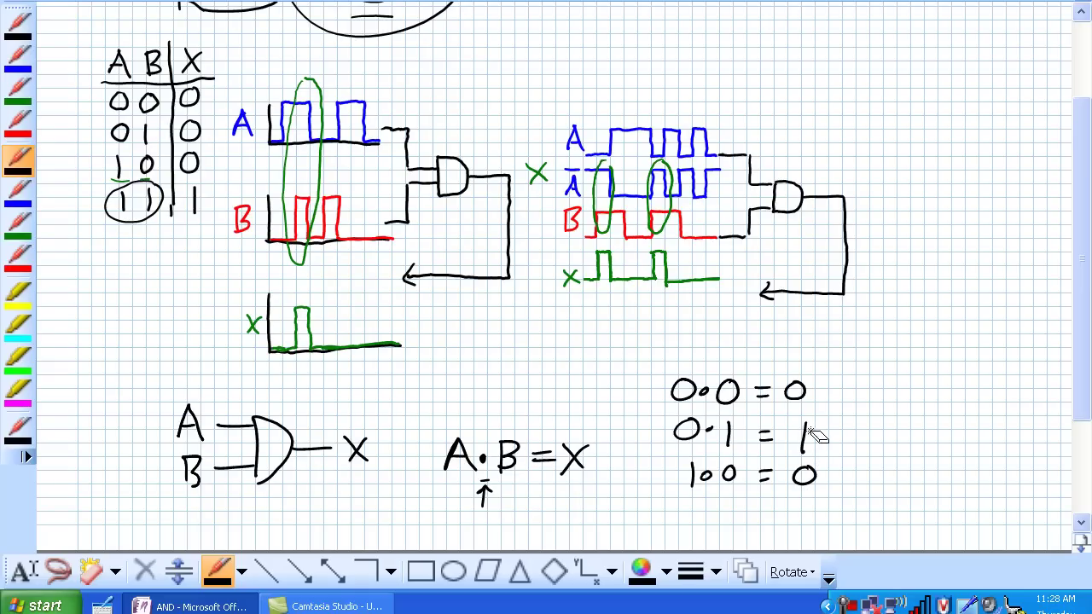
drag(803, 439, 808, 429)
mouse_move(802, 353)
mouse_down()
mouse_move(662, 376)
mouse_move(647, 410)
mouse_move(733, 530)
mouse_move(841, 448)
mouse_move(802, 350)
mouse_up()
Delete the rough rules and write the first rule 0·0 = 0.
right_click(754, 432)
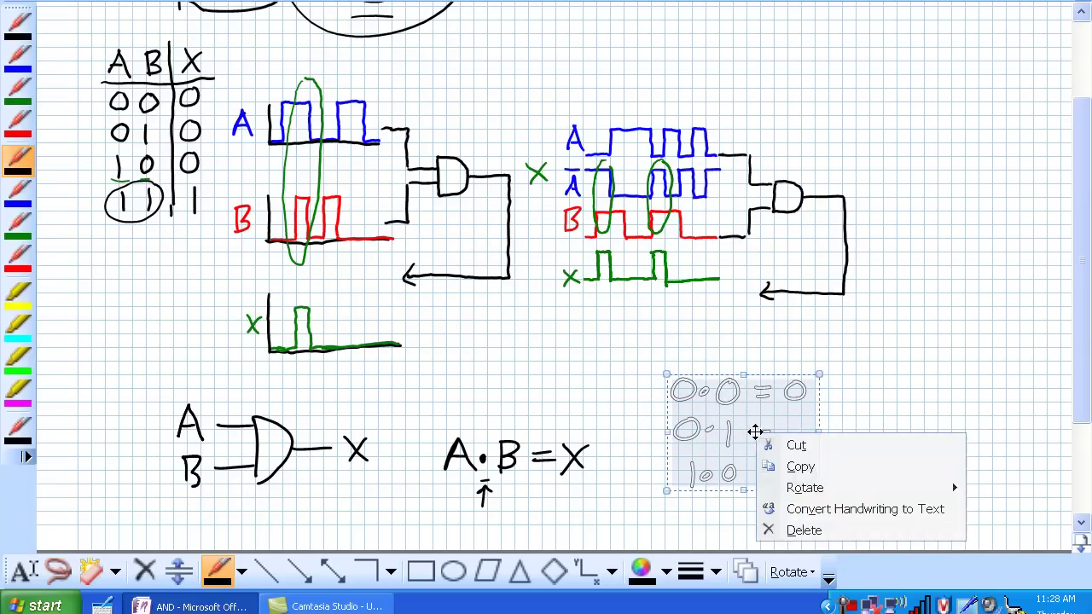
click(810, 527)
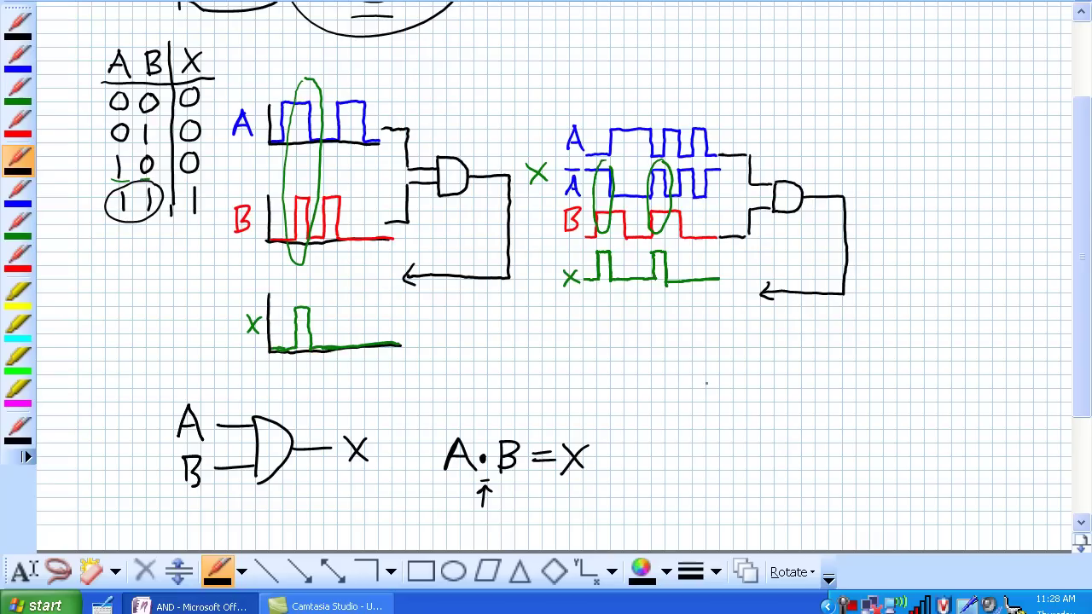
mouse_move(713, 376)
mouse_down()
mouse_move(701, 381)
mouse_move(716, 377)
mouse_move(749, 399)
mouse_move(765, 381)
mouse_up()
click(732, 389)
mouse_move(782, 384)
mouse_down()
mouse_move(798, 385)
mouse_move(794, 393)
mouse_move(820, 381)
mouse_up()
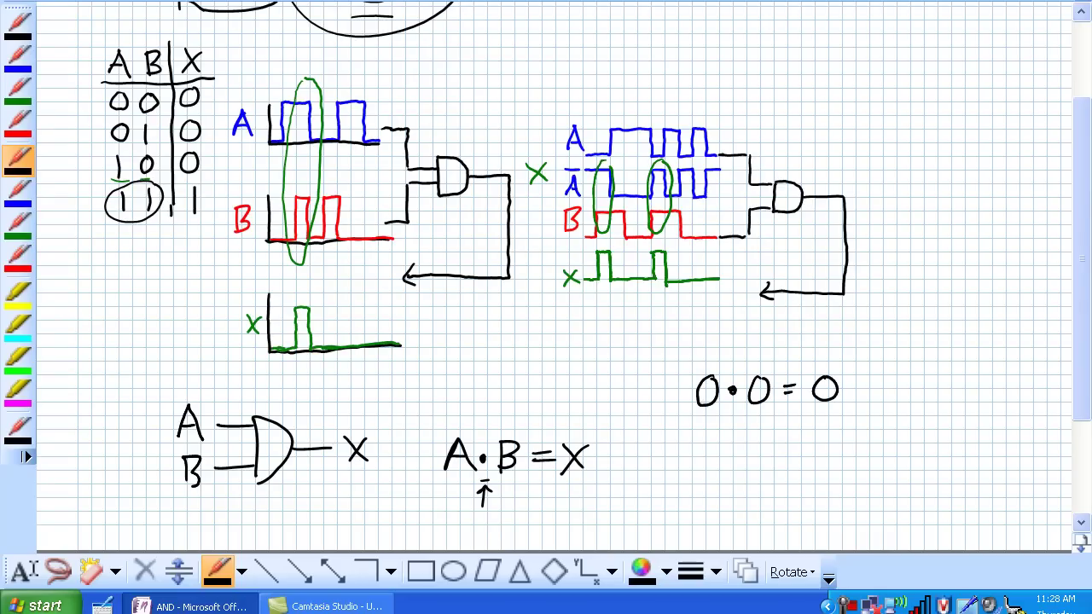
Write the second and third rules, 0·1 = 0 and 1·0 = 0.
mouse_move(713, 421)
mouse_down()
mouse_move(763, 447)
mouse_move(796, 425)
mouse_up()
click(737, 433)
drag(785, 438, 829, 424)
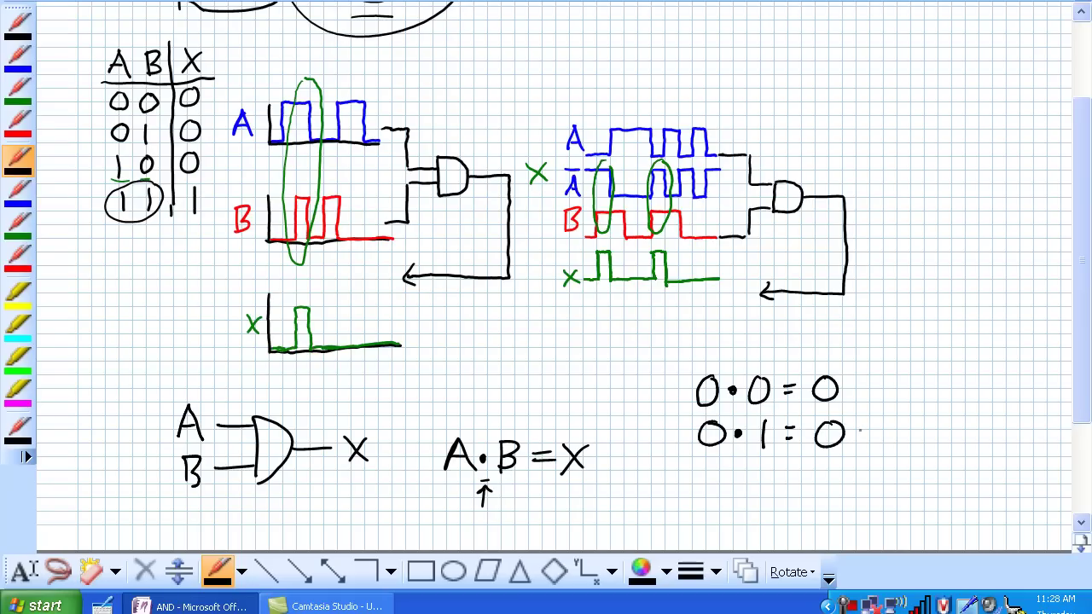
drag(717, 467, 716, 492)
click(738, 478)
mouse_move(768, 467)
mouse_down()
mouse_move(757, 483)
mouse_move(768, 468)
mouse_up()
drag(796, 475, 837, 468)
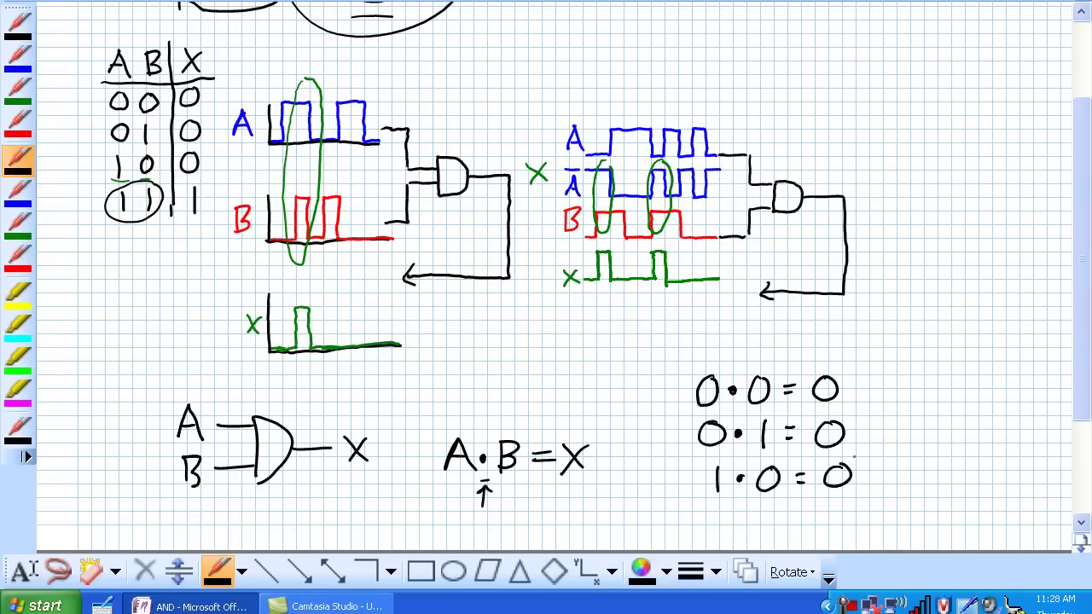
Write the fourth rule 1·1 = 1 and draw a curved arrow back to the truth table.
scroll(831, 478, down, 1)
drag(723, 469, 721, 505)
click(745, 485)
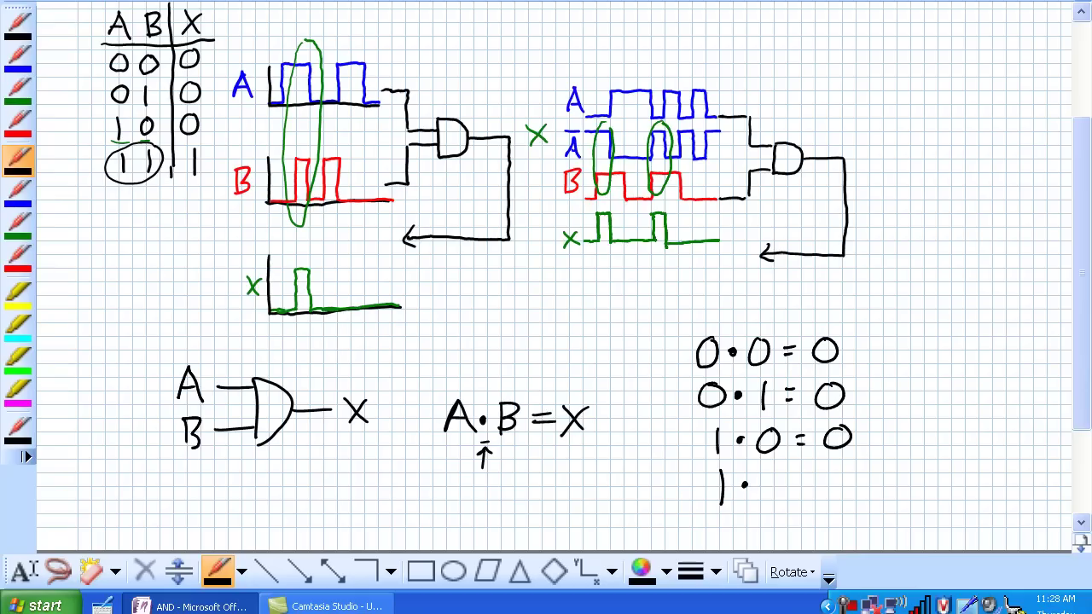
mouse_move(771, 472)
mouse_down()
mouse_move(770, 502)
mouse_move(812, 480)
mouse_up()
drag(798, 487, 843, 506)
mouse_move(680, 501)
mouse_down()
mouse_move(123, 452)
mouse_move(107, 211)
mouse_move(137, 219)
mouse_up()
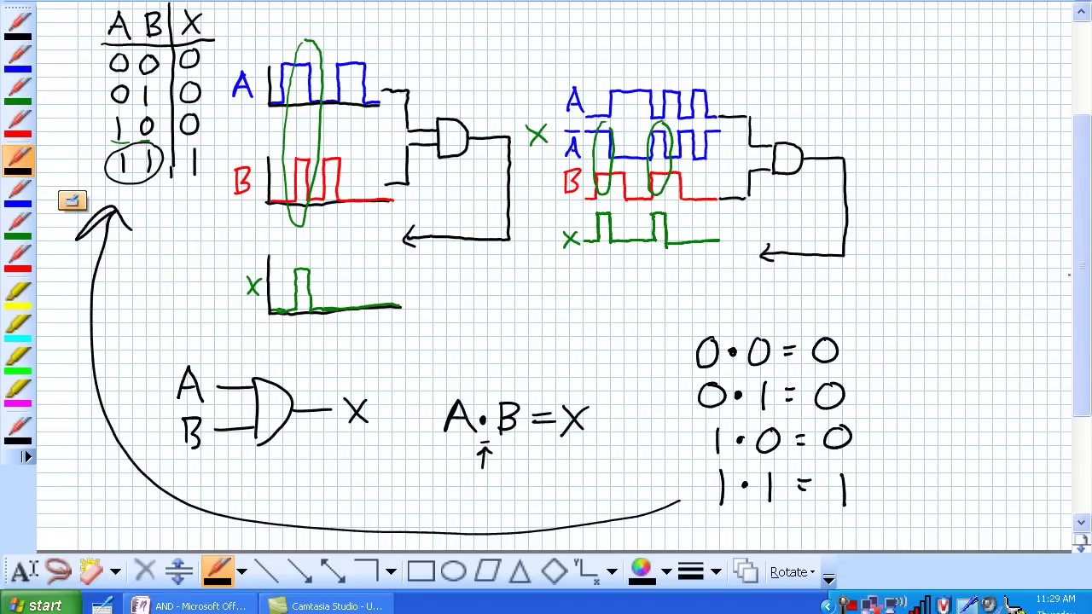
Letter the inputs A, B and C and draw their input lines.
drag(1079, 284, 1083, 397)
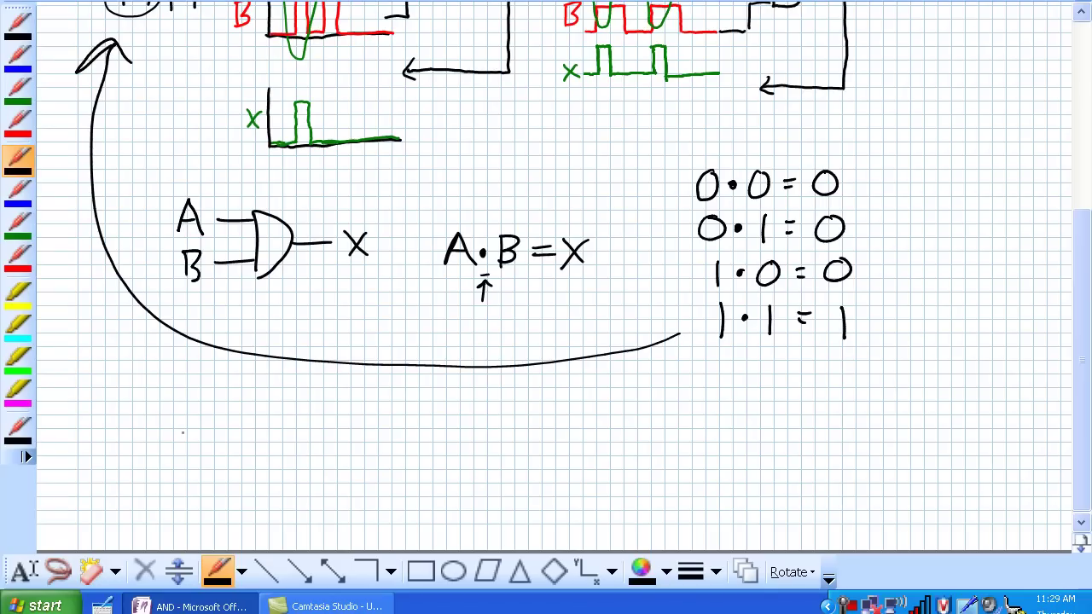
mouse_move(160, 407)
mouse_down()
mouse_move(151, 430)
mouse_move(178, 432)
mouse_move(171, 421)
mouse_move(158, 471)
mouse_move(176, 469)
mouse_move(160, 474)
mouse_move(176, 509)
mouse_up()
drag(191, 422, 236, 422)
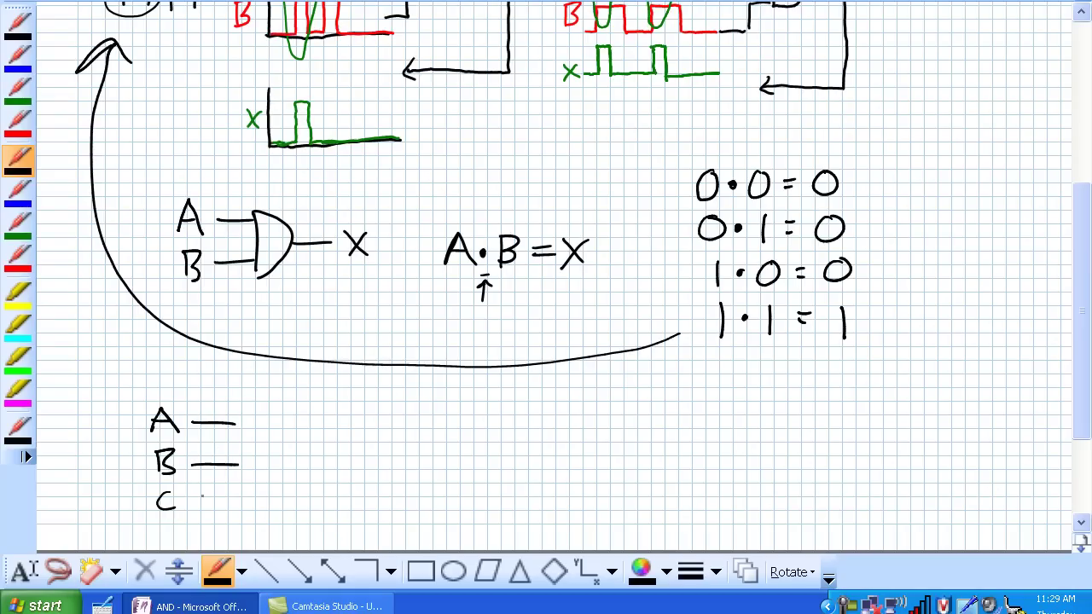
drag(203, 465, 240, 465)
Route the three inputs into an AND gate body and add an output line labelled X.
mouse_move(187, 499)
mouse_down()
mouse_move(247, 494)
mouse_move(246, 475)
mouse_move(275, 467)
mouse_up()
mouse_move(236, 423)
mouse_down()
mouse_move(235, 447)
mouse_move(276, 447)
mouse_move(270, 489)
mouse_up()
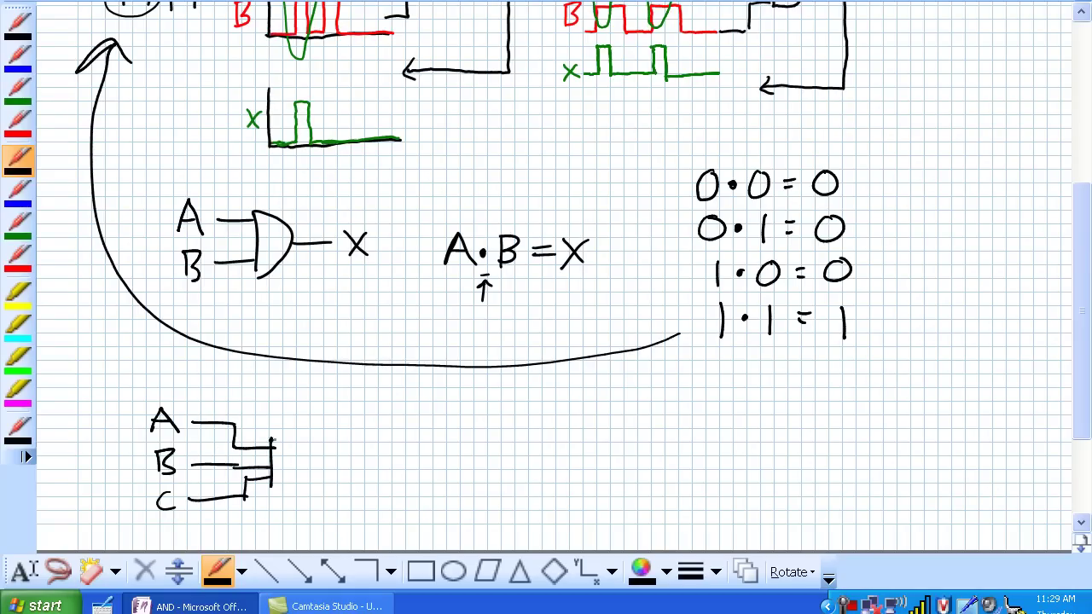
mouse_move(271, 440)
mouse_down()
mouse_move(271, 490)
mouse_move(351, 462)
mouse_move(384, 475)
mouse_up()
drag(384, 449, 361, 474)
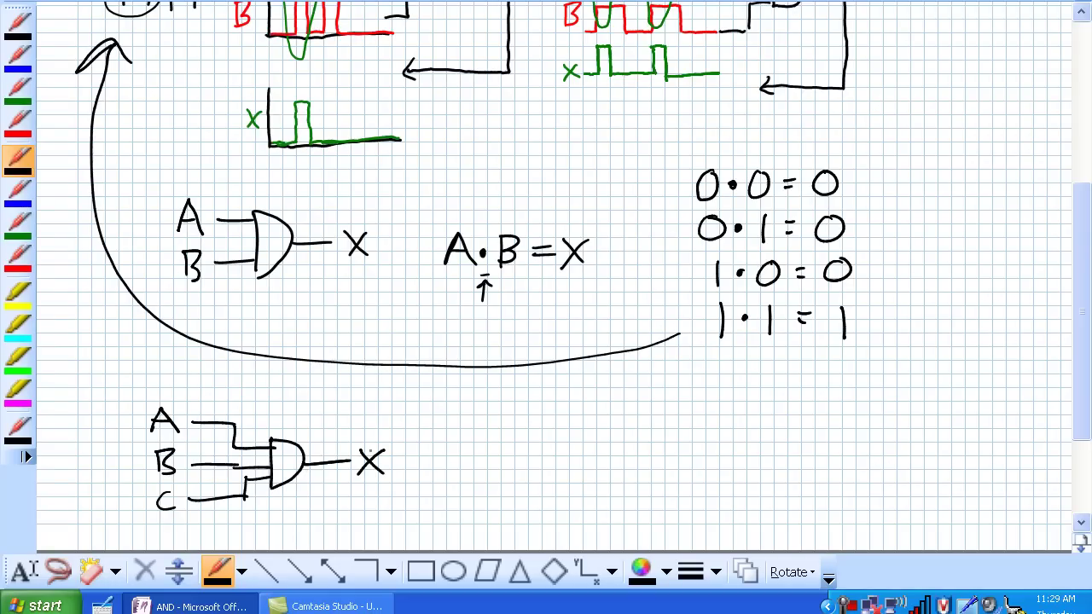
drag(1076, 334, 1076, 376)
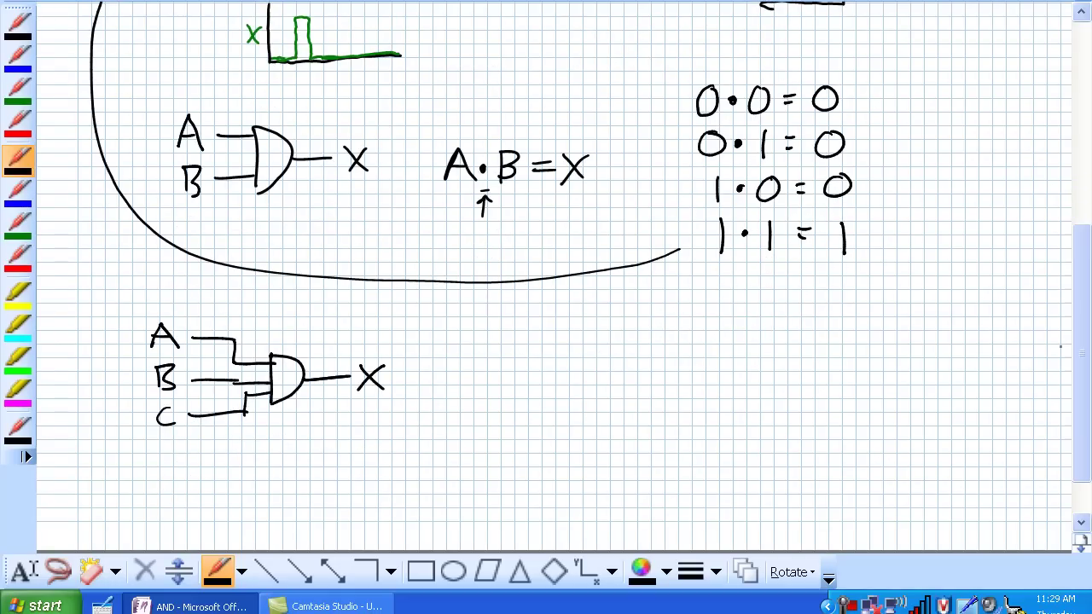